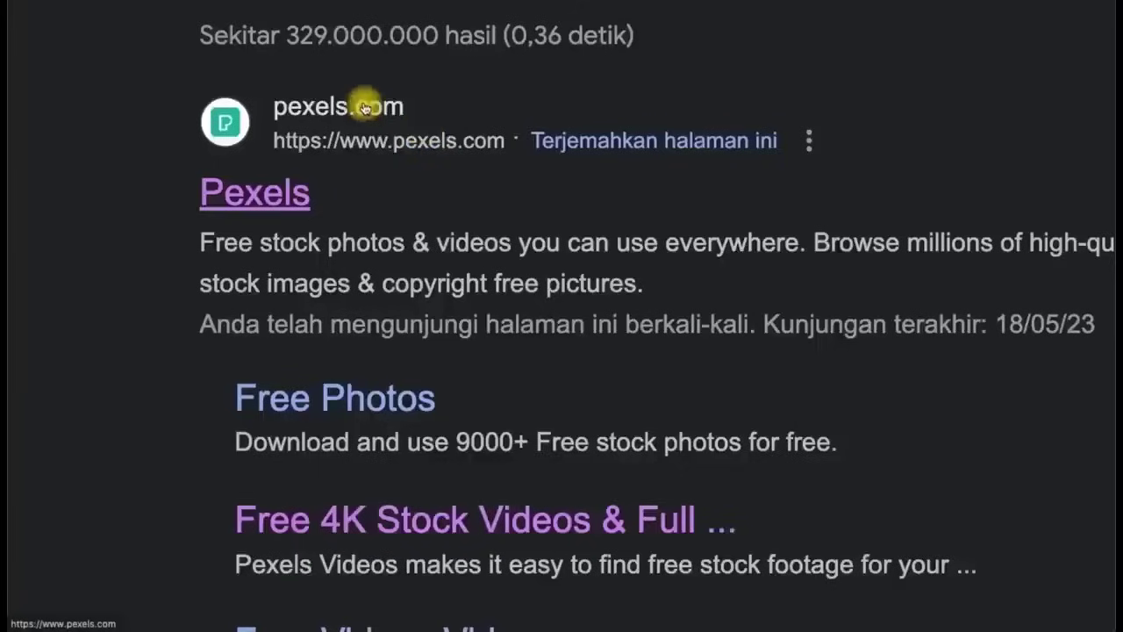
- Open the Pexels website from the search results and go to its free stock videos, dismissing the Google sign-in prompt
left_click(235, 202)
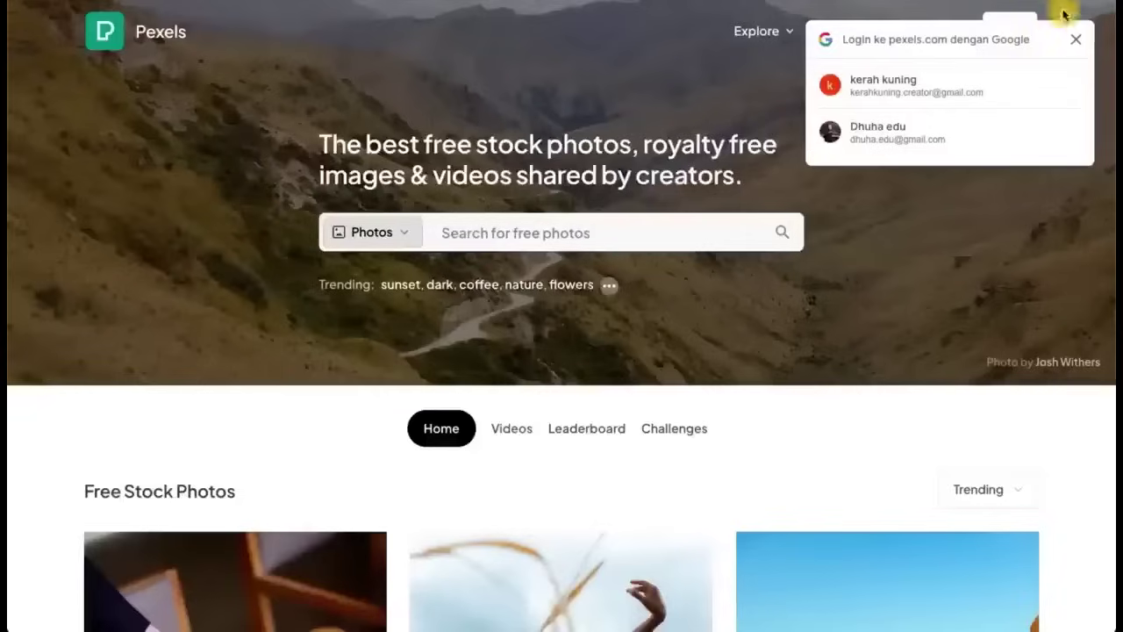
left_click(1080, 41)
scroll(427, 403, "down", 3)
scroll(429, 406, "down", 1)
scroll(483, 316, "up", 1)
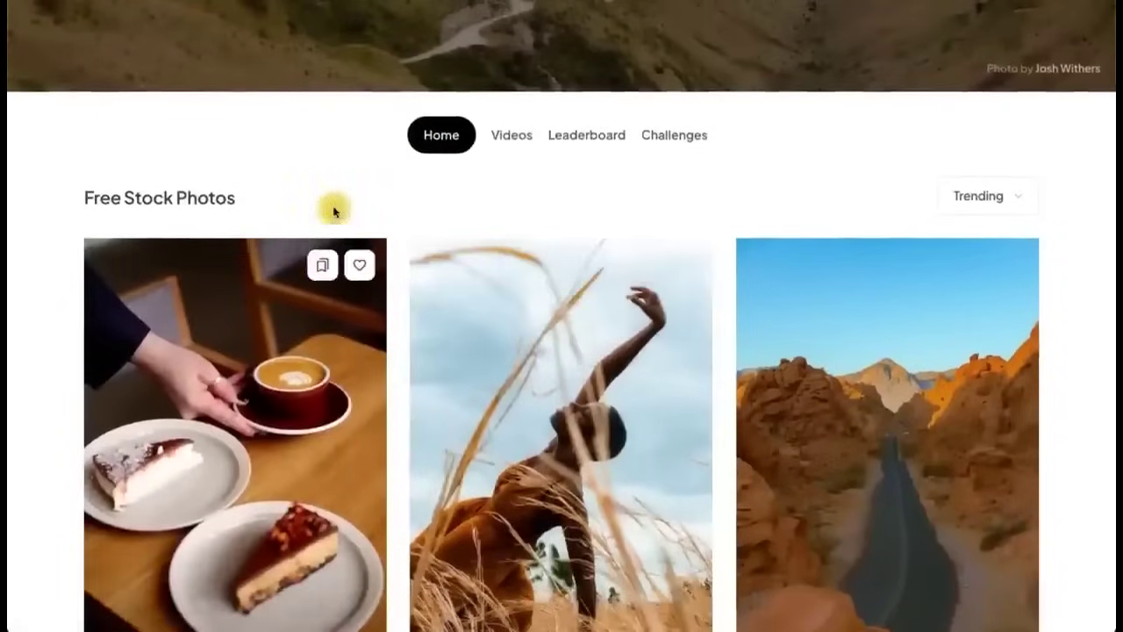
left_click(508, 141)
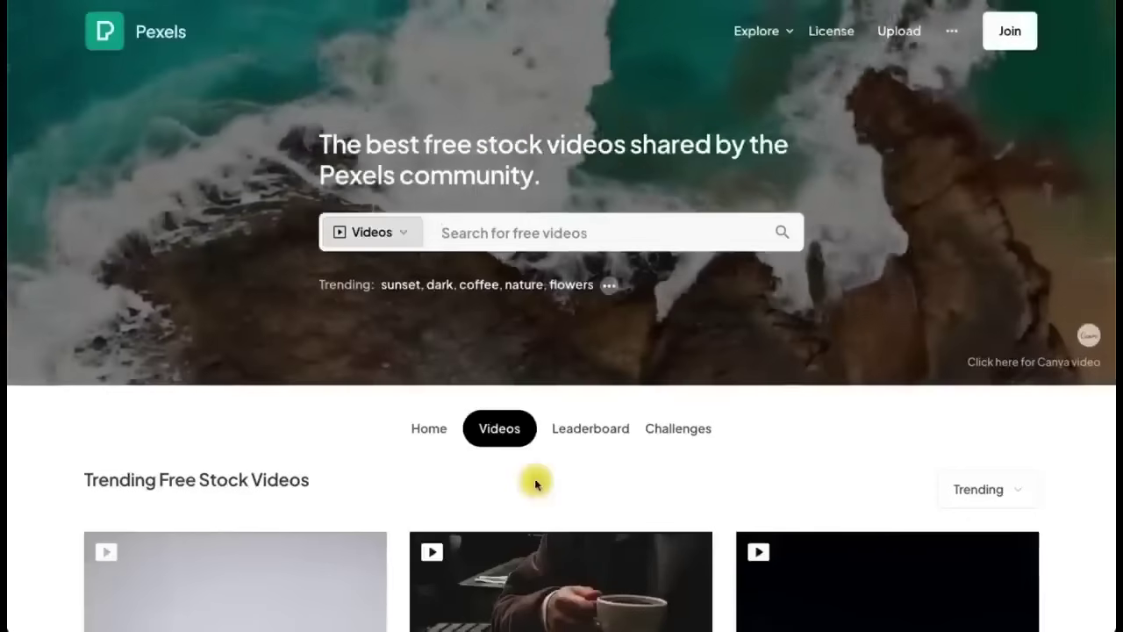
- Download the trending vertical video of a female hand with flowers under the shirt sleeve in HD 720×1280
scroll(499, 474, "down", 2)
scroll(503, 477, "up", 1)
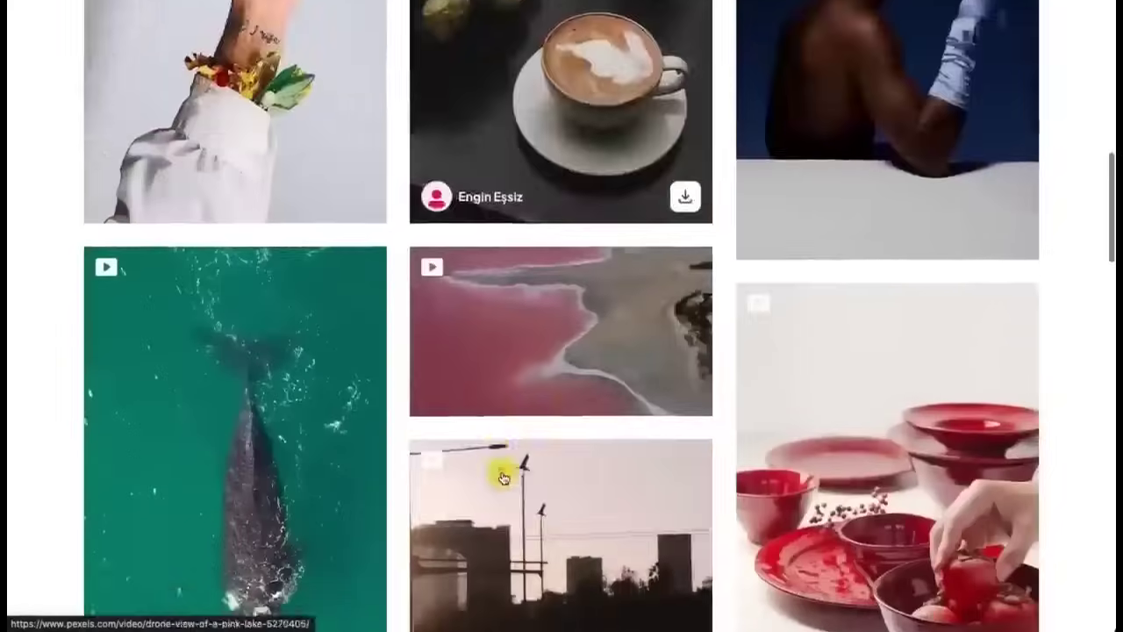
scroll(501, 471, "down", 5)
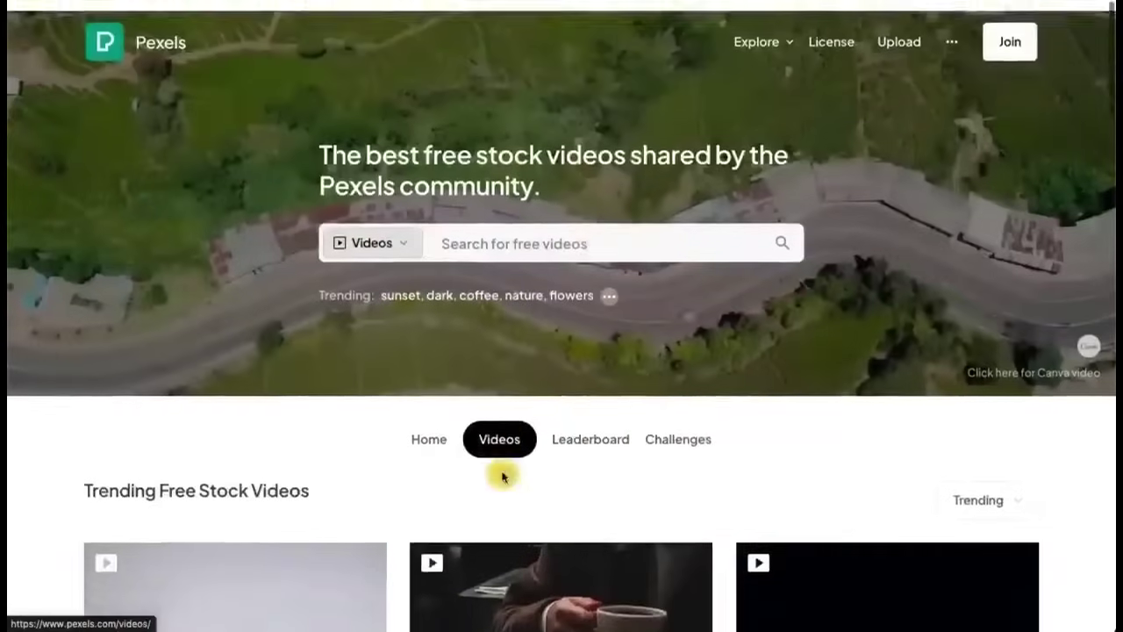
scroll(427, 430, "down", 2)
scroll(429, 444, "down", 5)
scroll(297, 268, "up", 2)
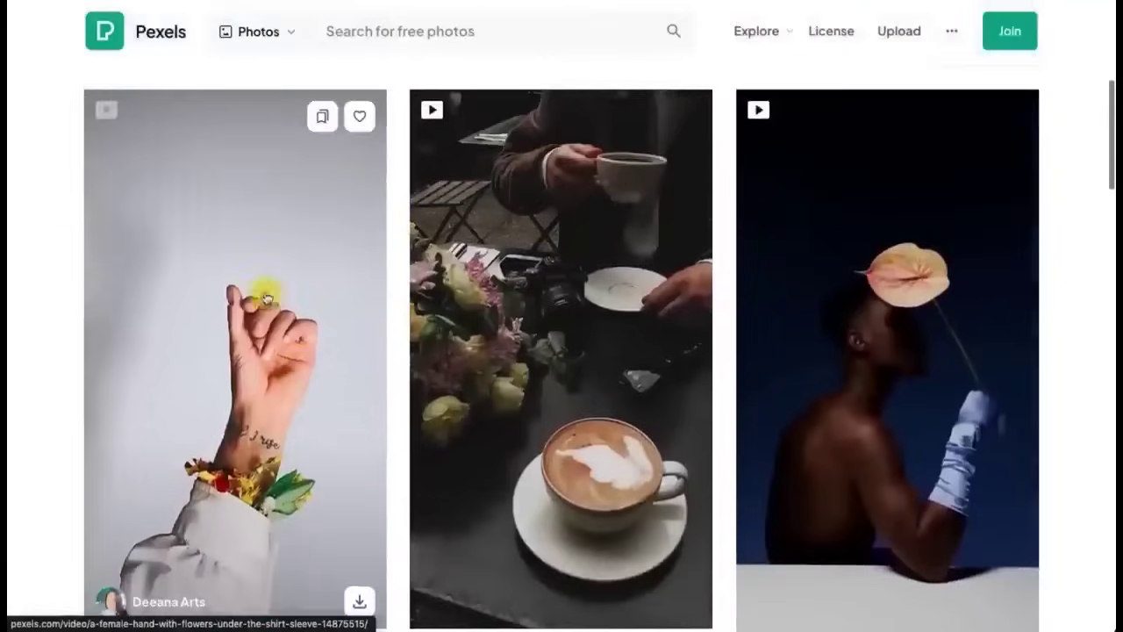
left_click(253, 300)
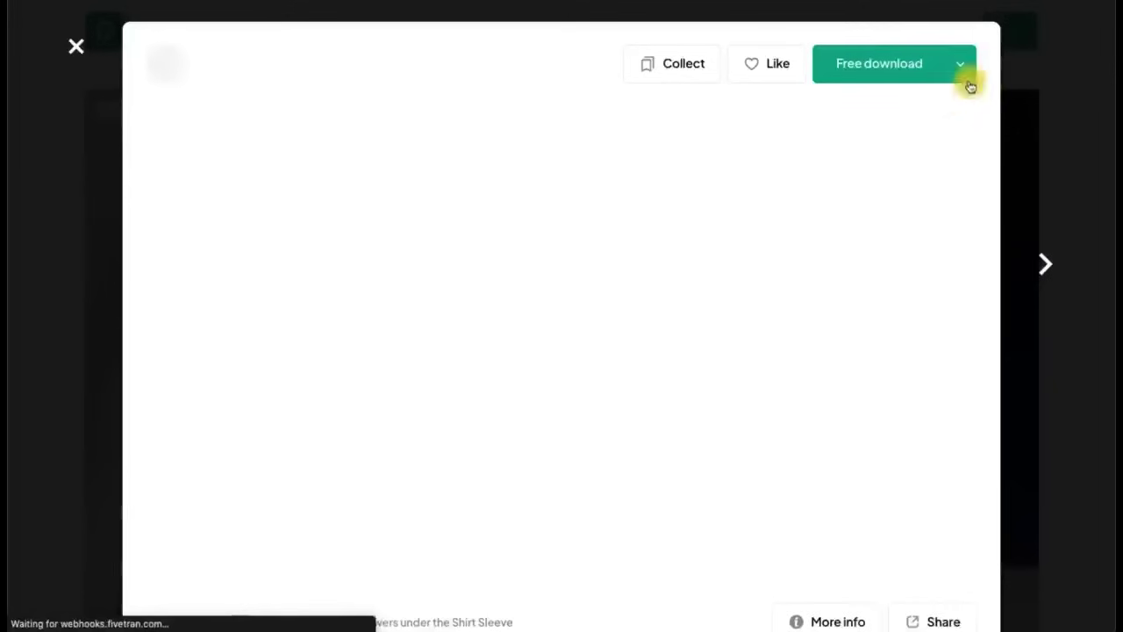
left_click(964, 68)
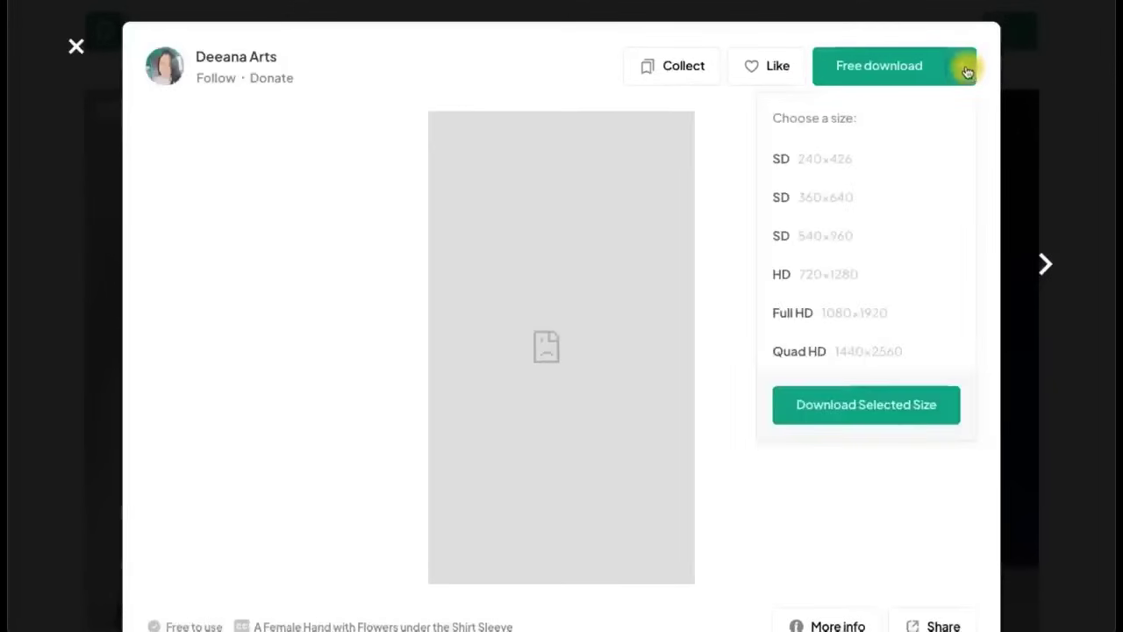
left_click(831, 286)
left_click(857, 410)
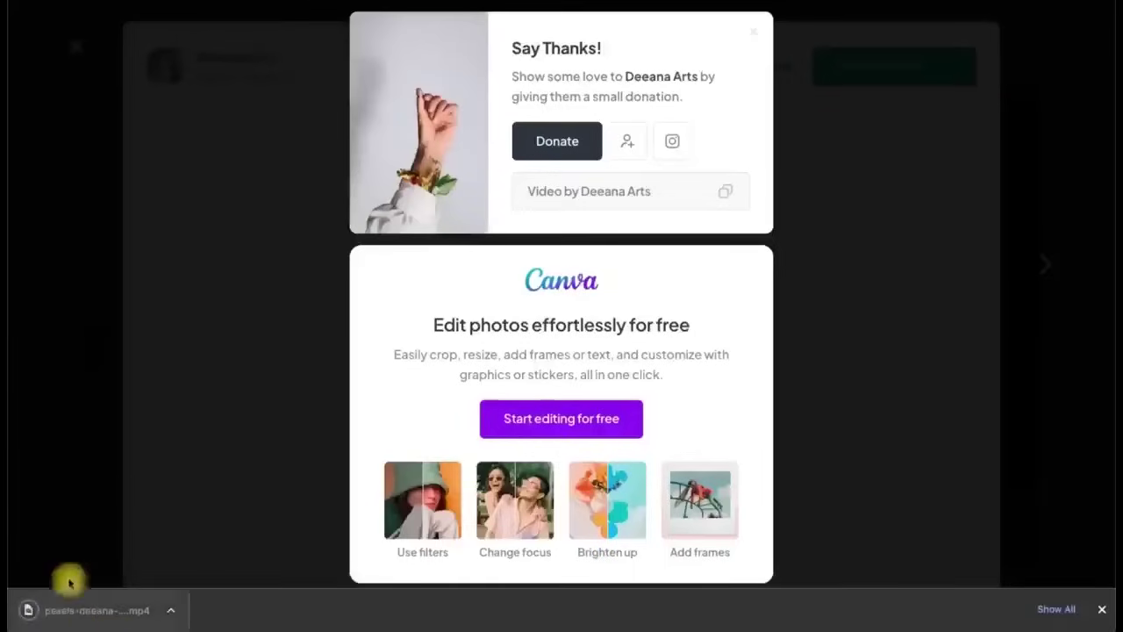
- Switch to the Pond5 uploads page, upload the downloaded Pexels hand video as a new file, and close the upload dialog
left_click(61, 399)
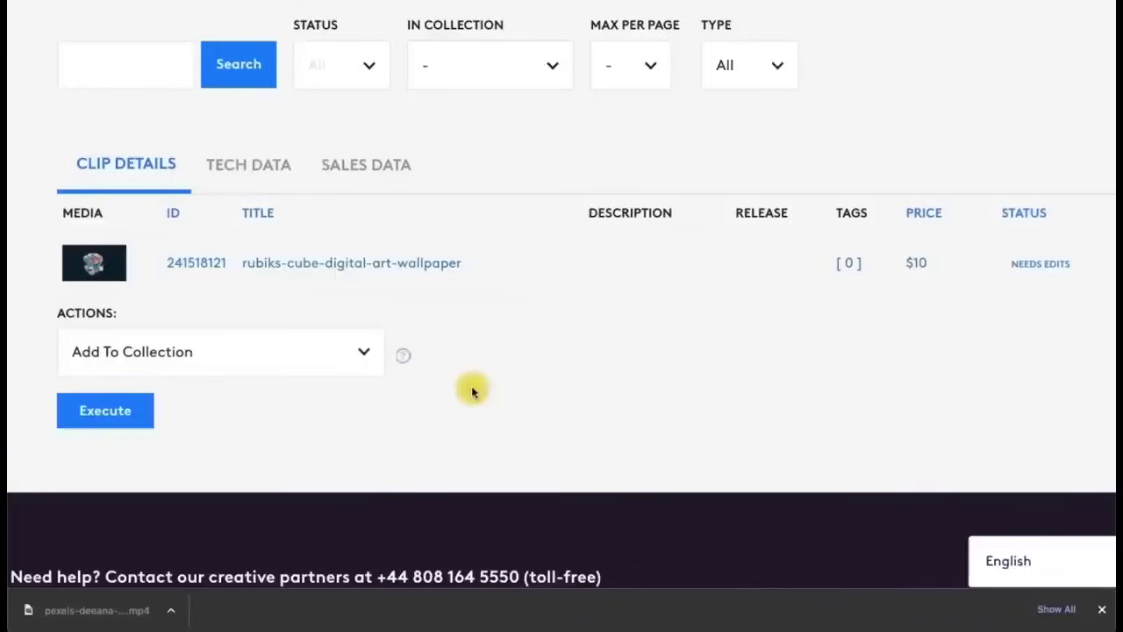
scroll(472, 391, "right", 5)
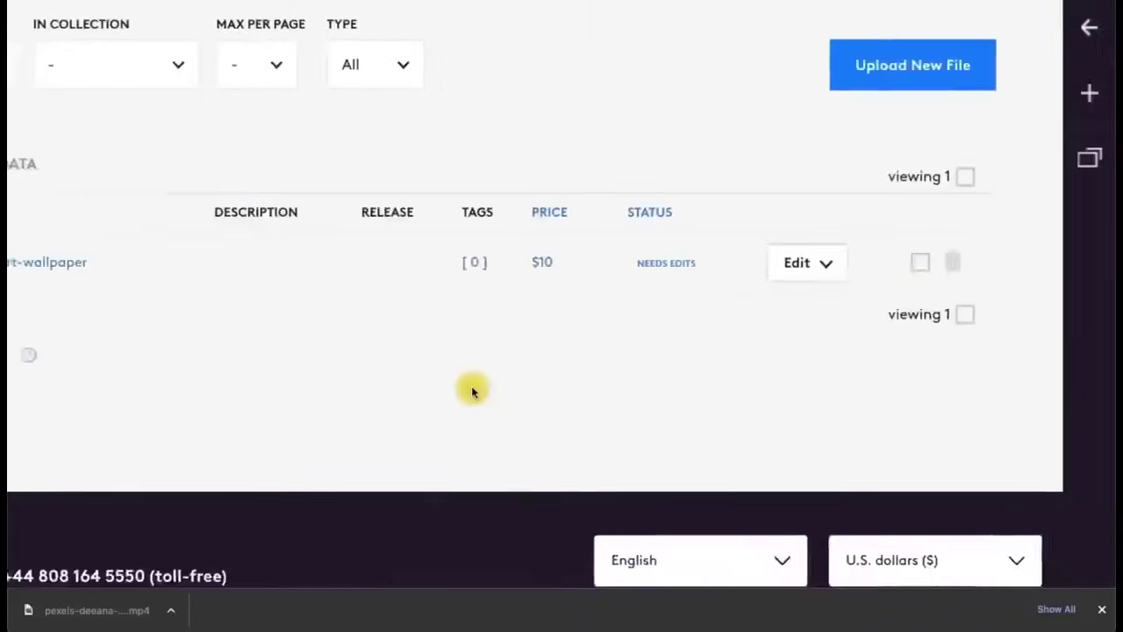
scroll(722, 289, "left", 1)
scroll(722, 288, "up", 2)
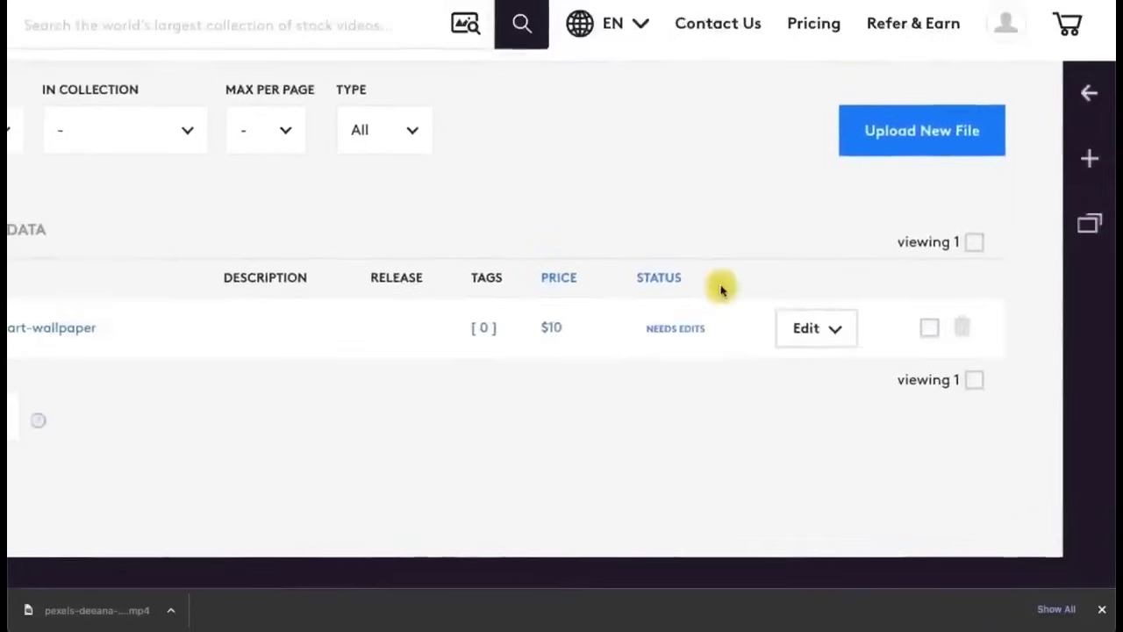
left_click(926, 145)
key("ctrl+minus")
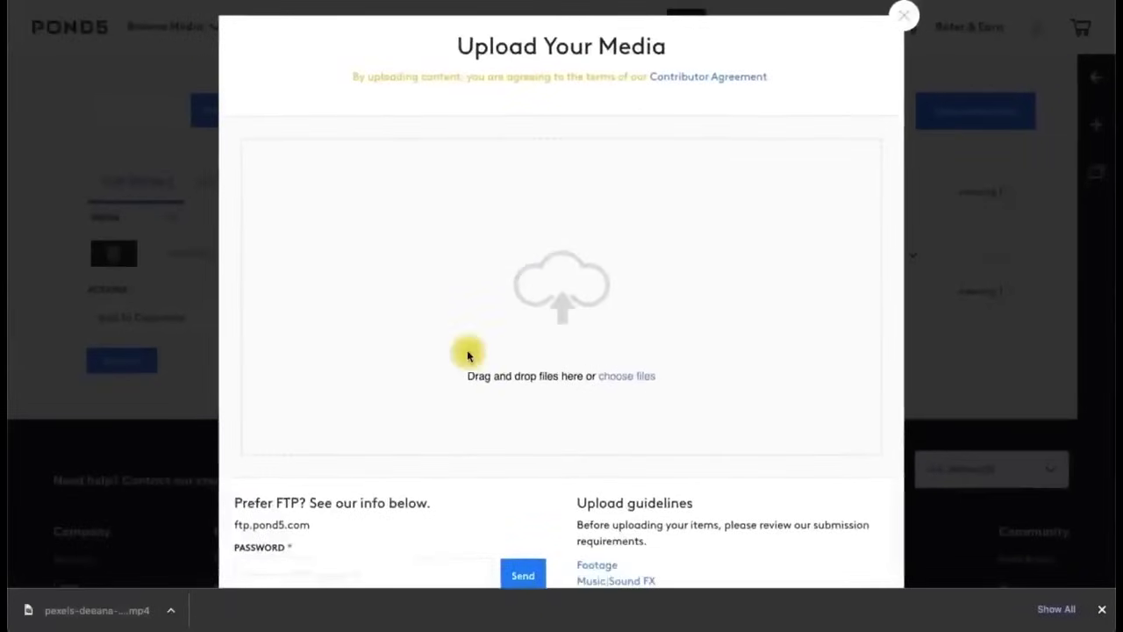
scroll(466, 354, "down", 1)
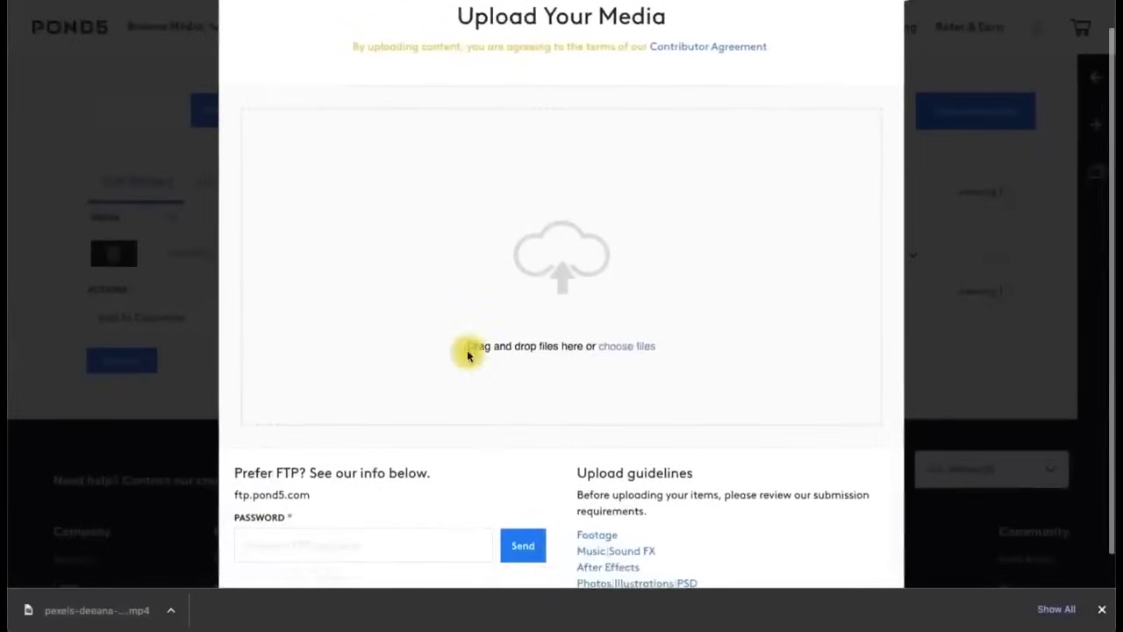
left_click(622, 347)
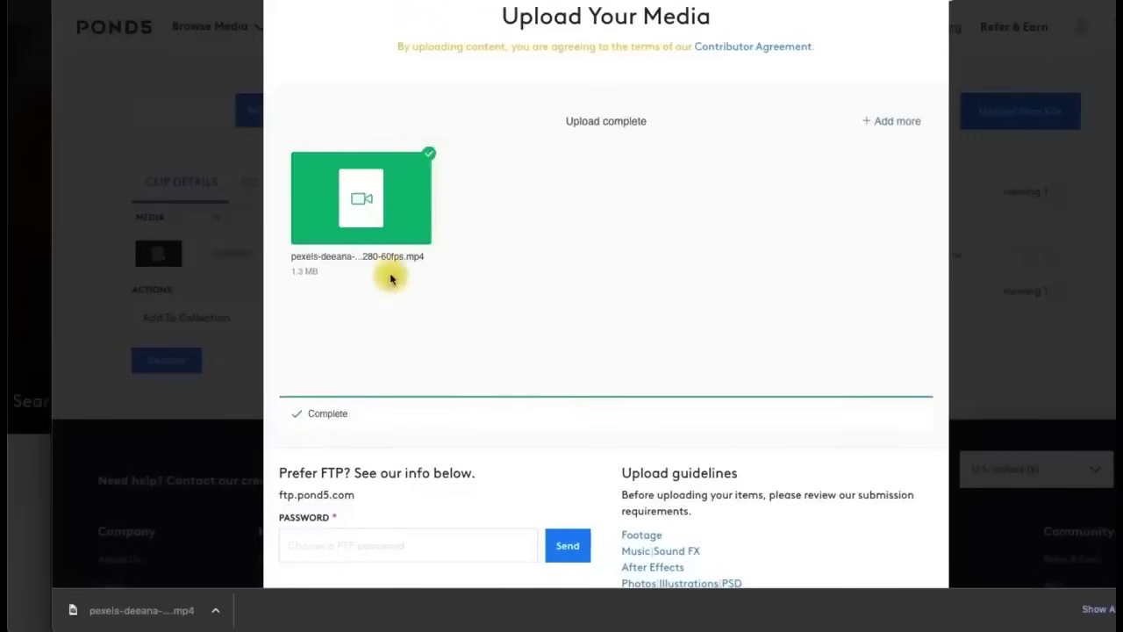
scroll(392, 275, "down", 1)
scroll(394, 279, "up", 2)
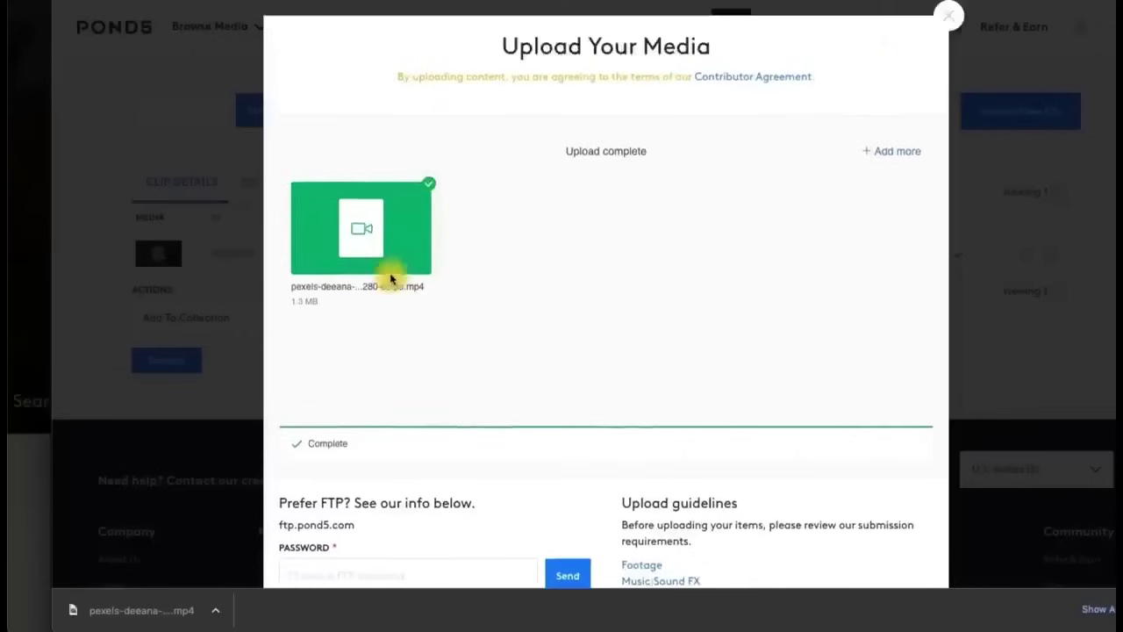
left_click(948, 14)
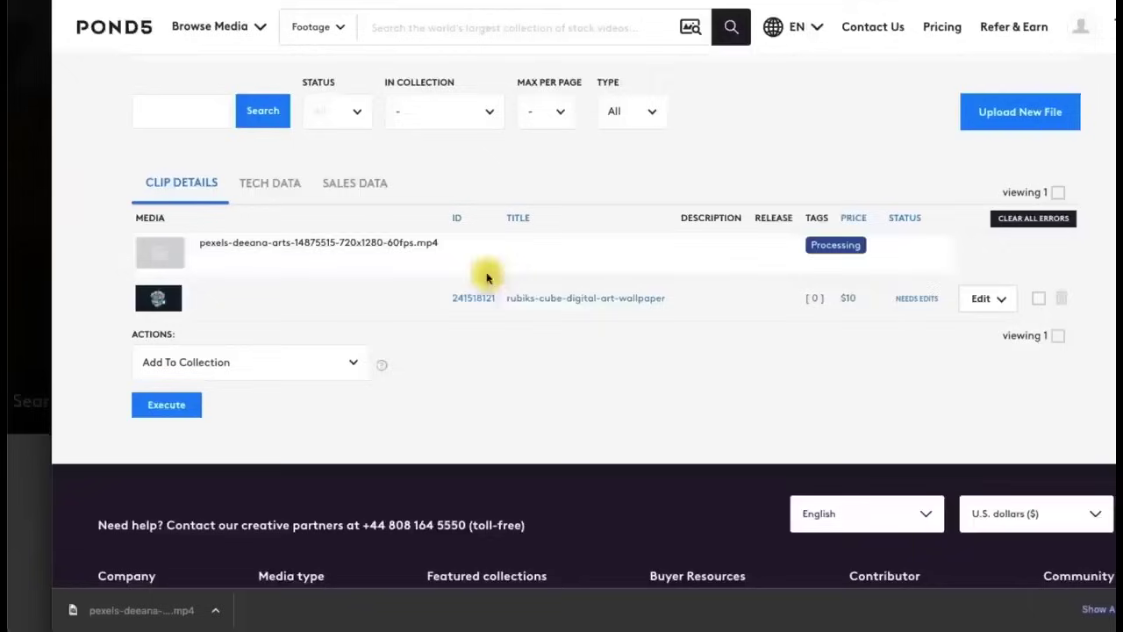
mouse_move(833, 244)
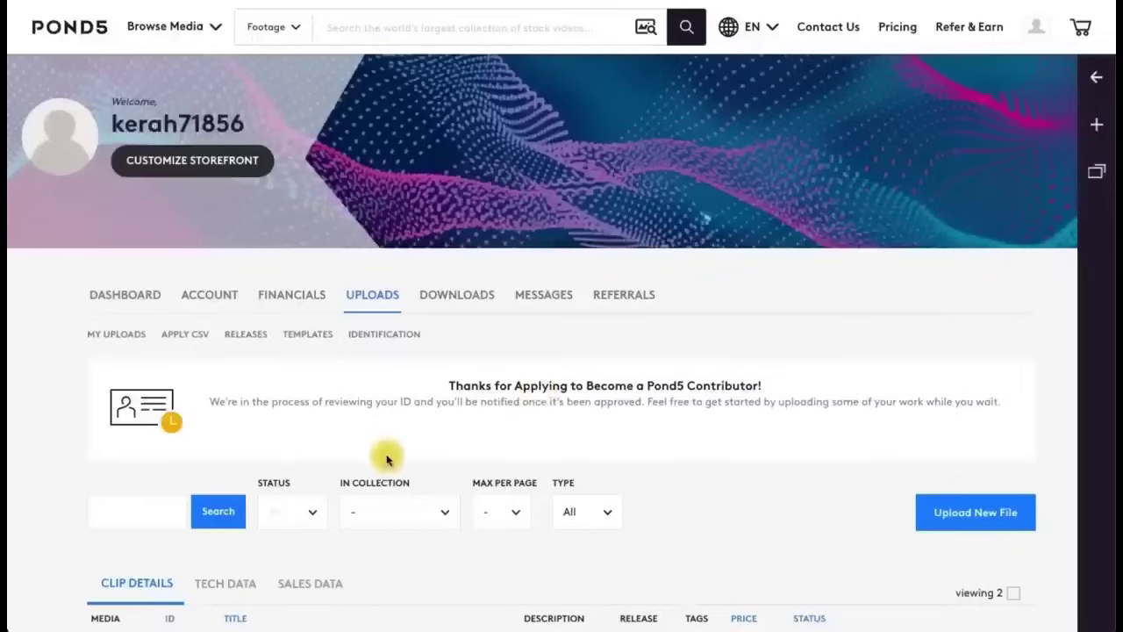
- Set the price of the uploaded Pexels hand clip to $20
scroll(387, 459, "down", 4)
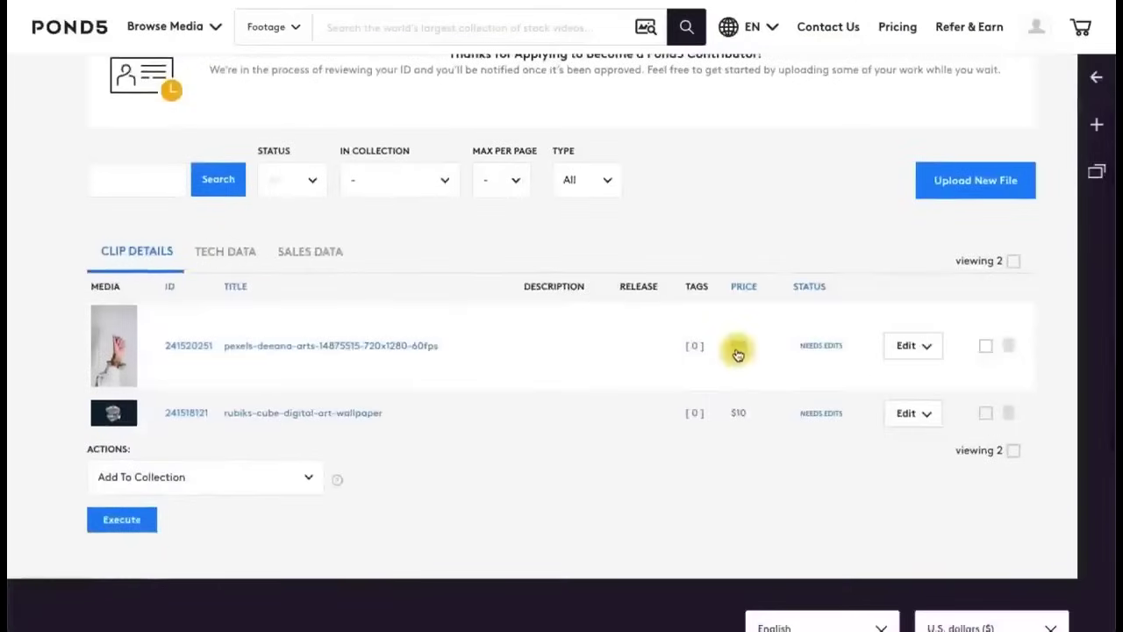
left_click(743, 350)
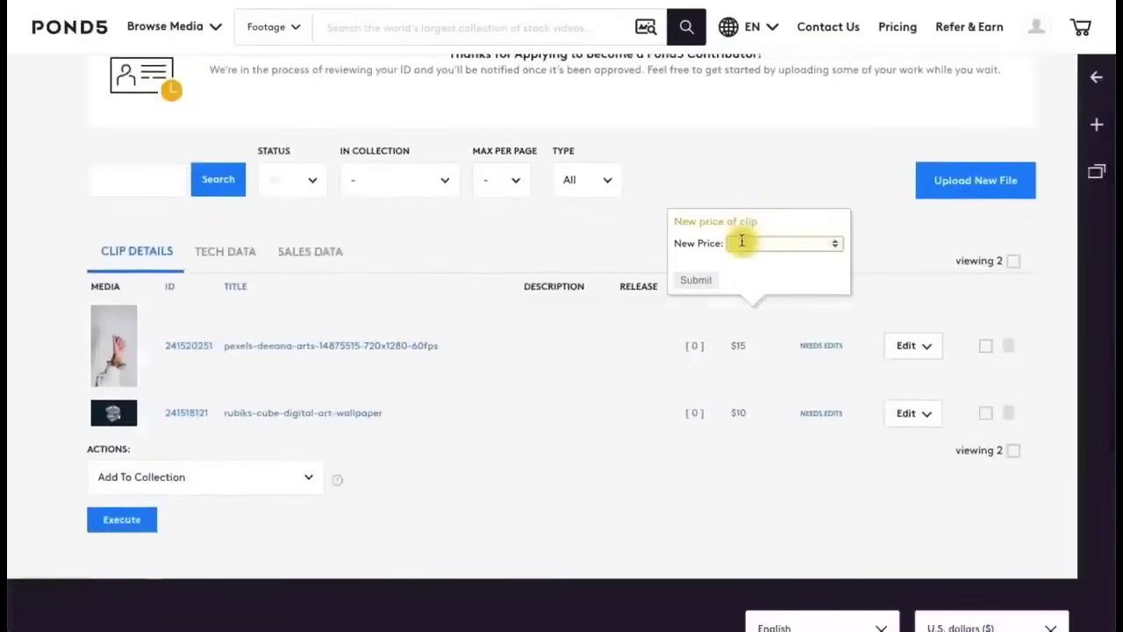
left_click(741, 243)
type("21")
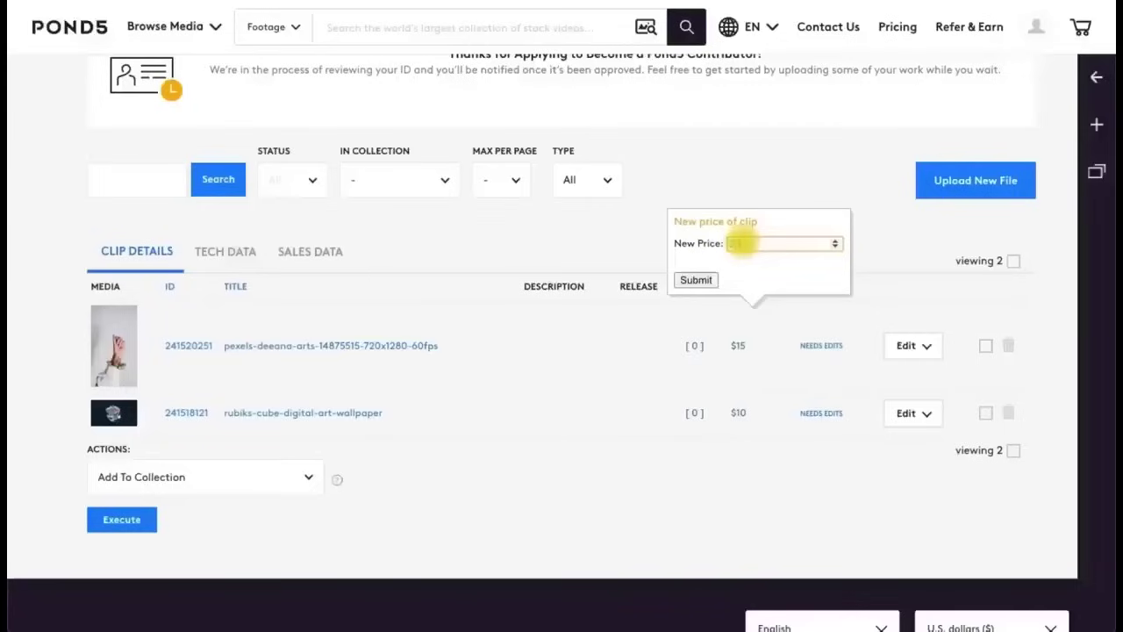
left_click(695, 279)
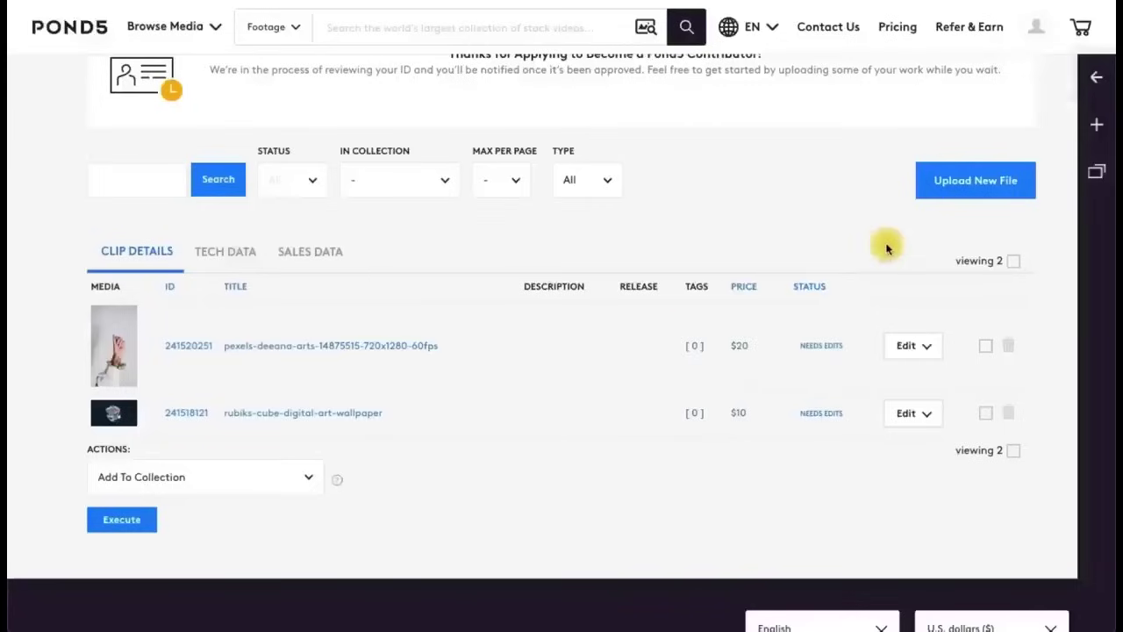
left_click(1096, 68)
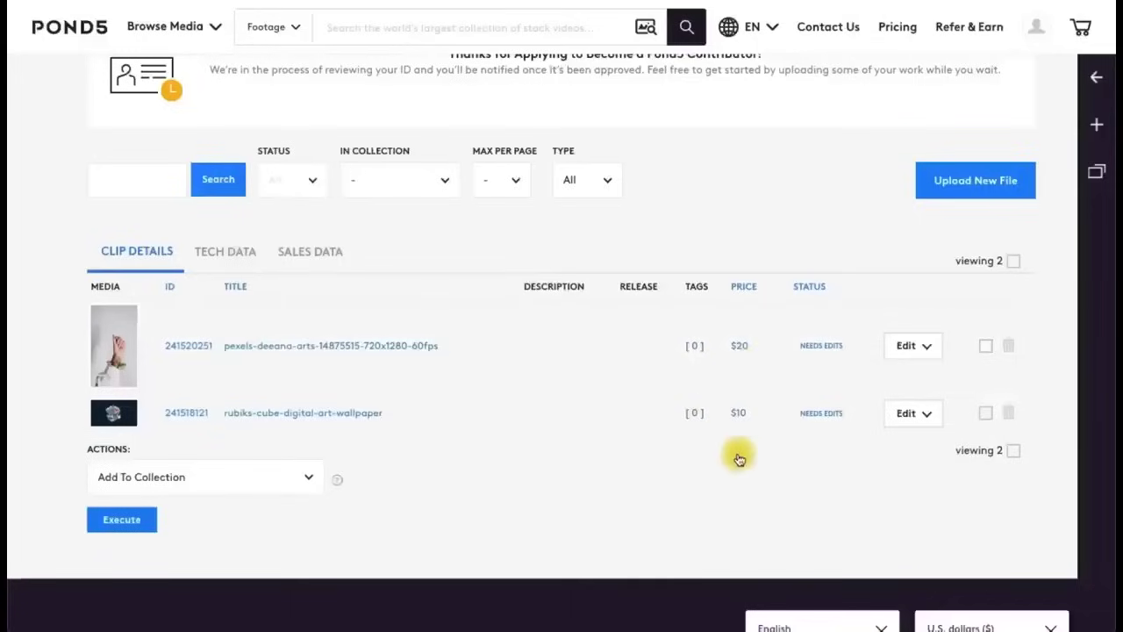
- Open the account's financials page and review the balance, earnings, sales report, linked referrals and credits statistics
scroll(739, 459, "up", 1)
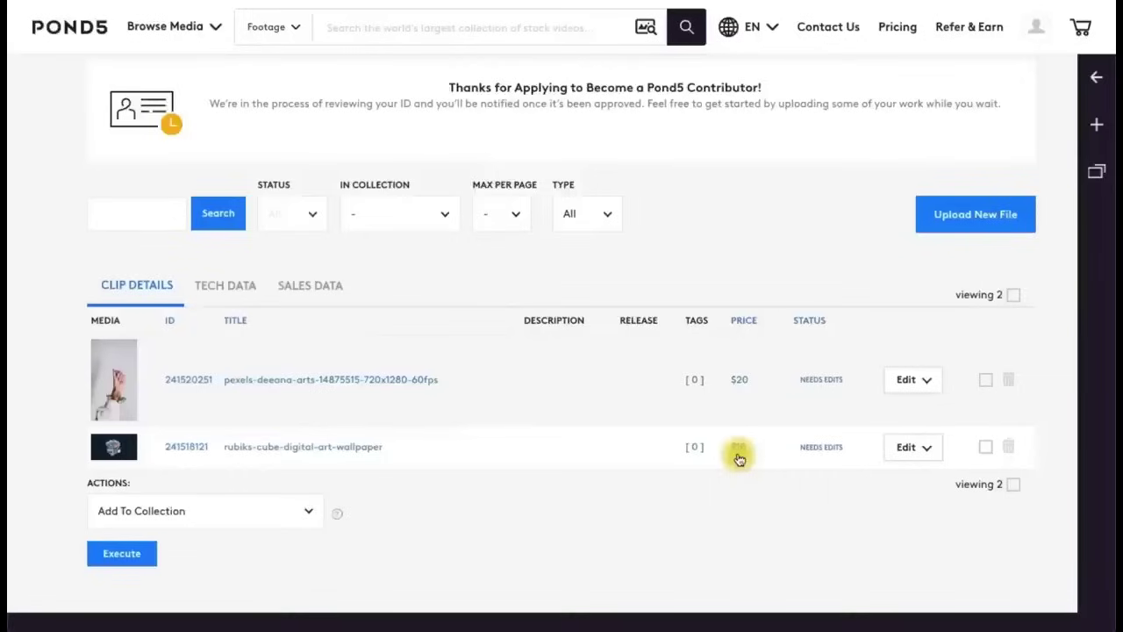
scroll(738, 459, "up", 4)
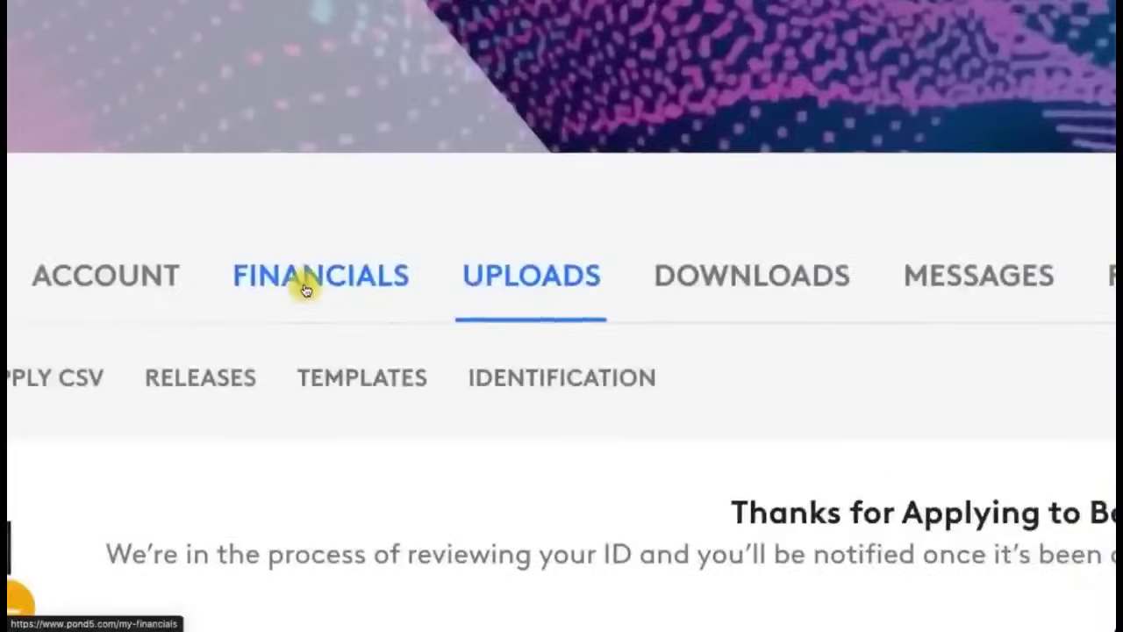
left_click(291, 290)
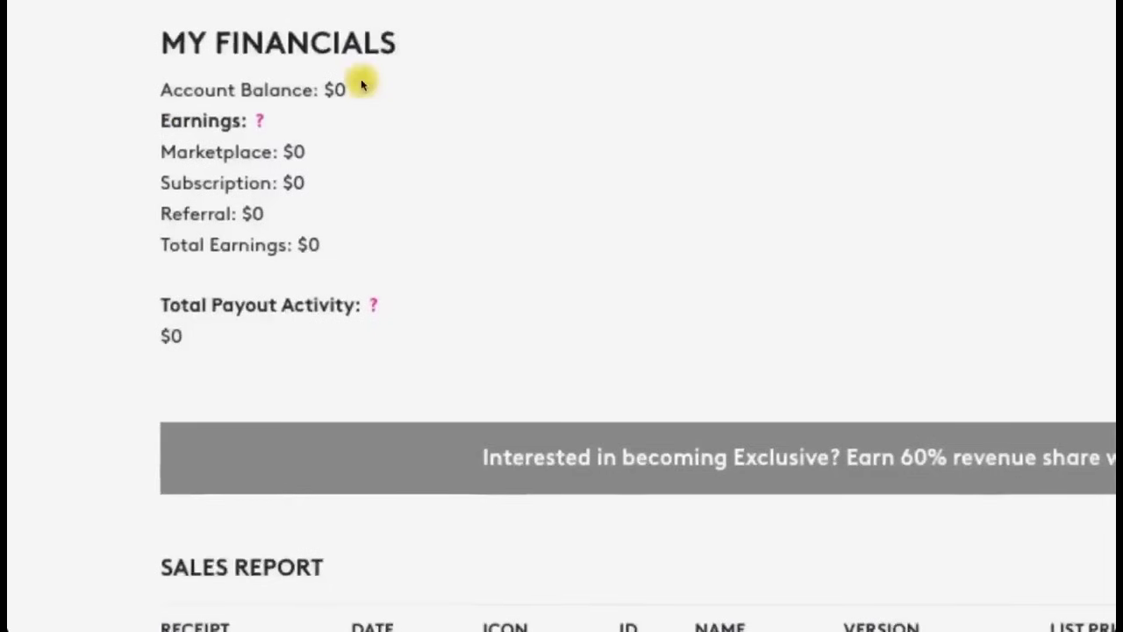
scroll(351, 119, "down", 4)
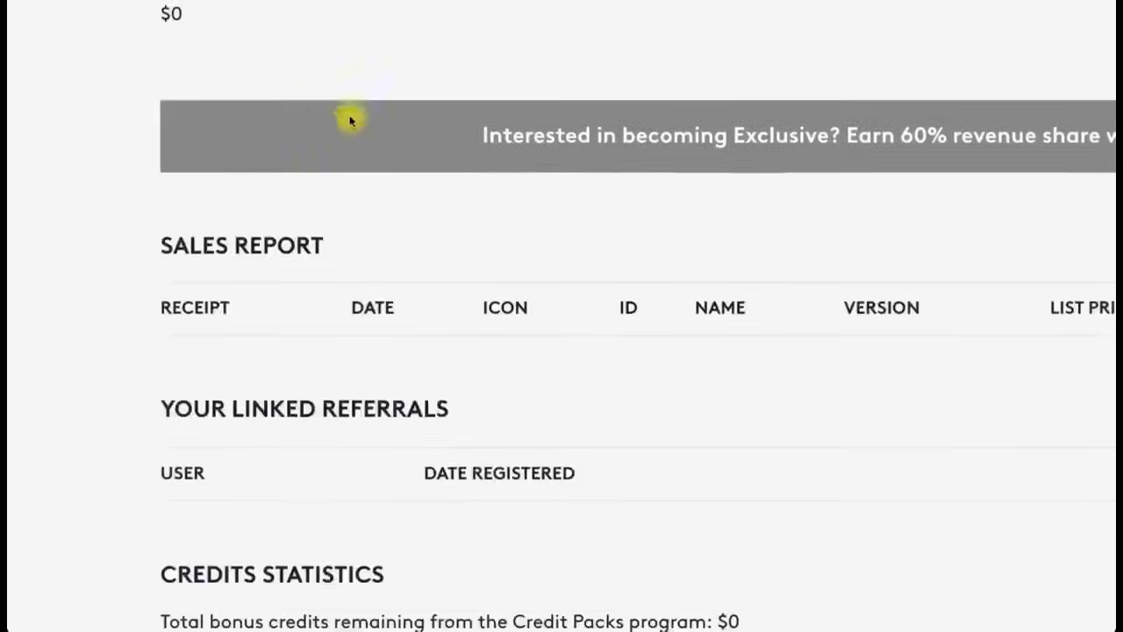
scroll(348, 126, "down", 3)
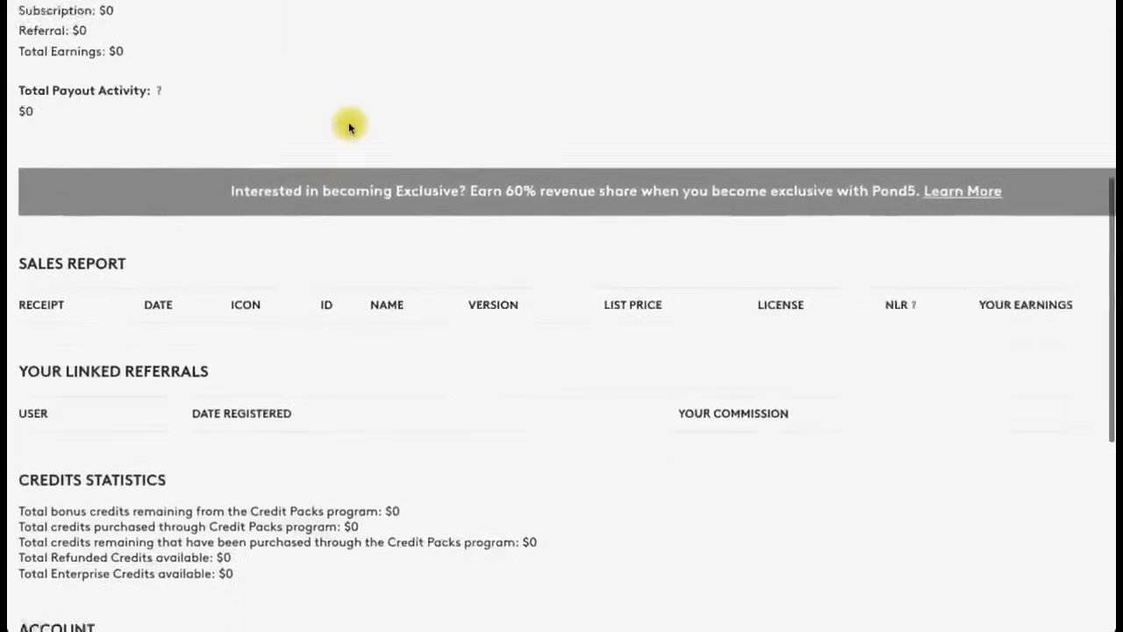